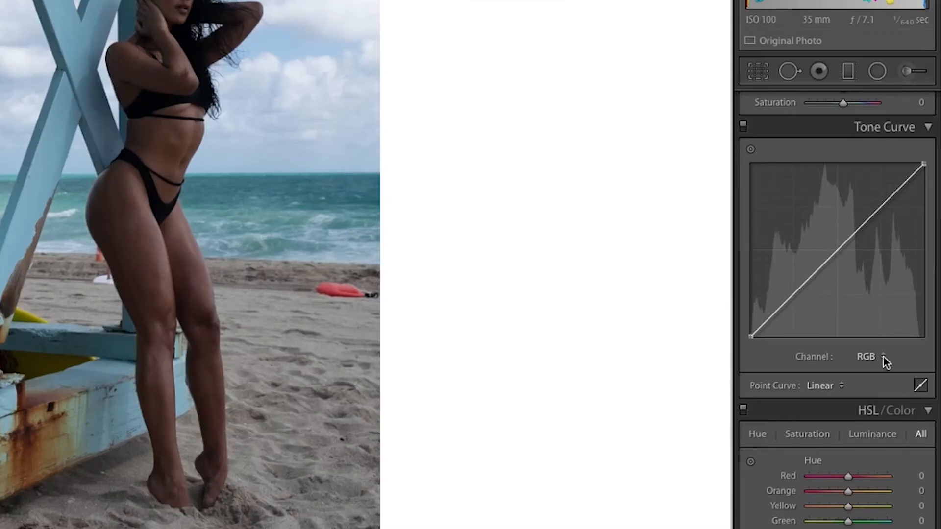
click(873, 357)
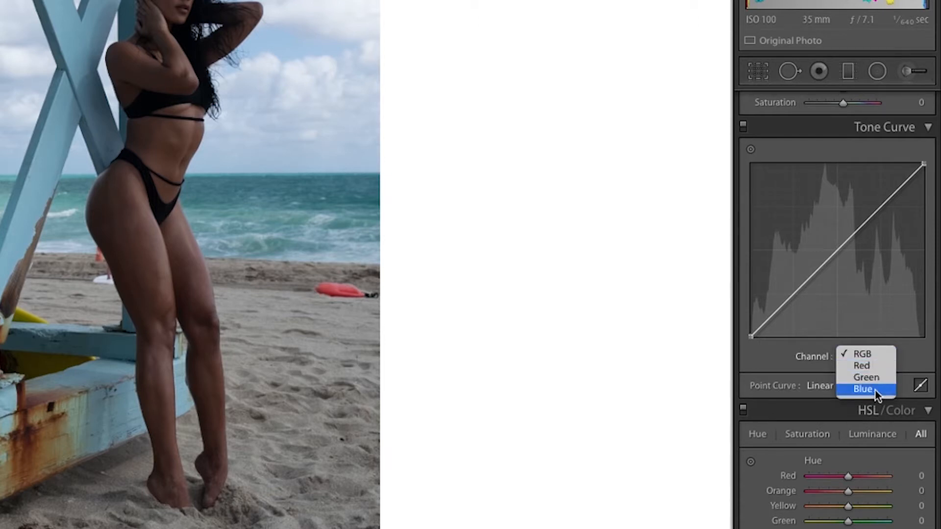
click(915, 358)
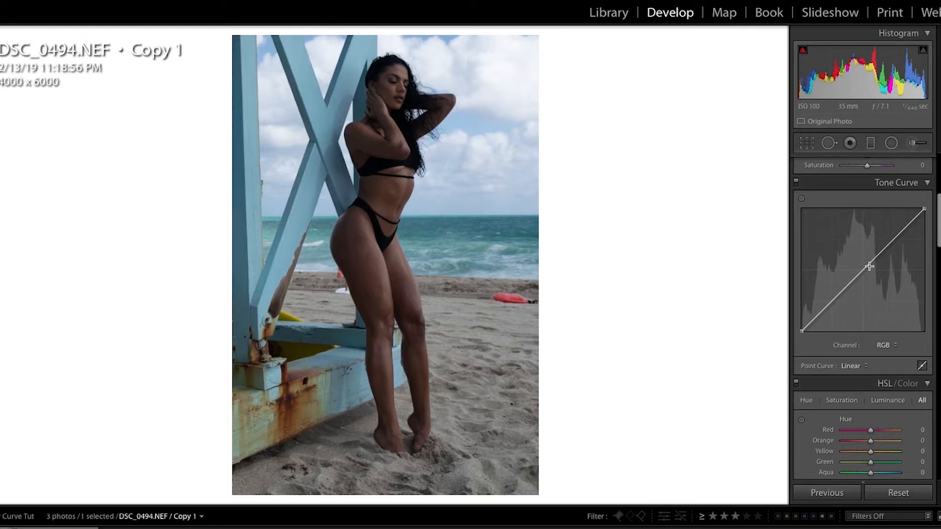
mouse_move(868, 267)
mouse_down()
mouse_move(857, 242)
mouse_move(872, 290)
mouse_move(861, 278)
mouse_up()
key(ctrl+z)
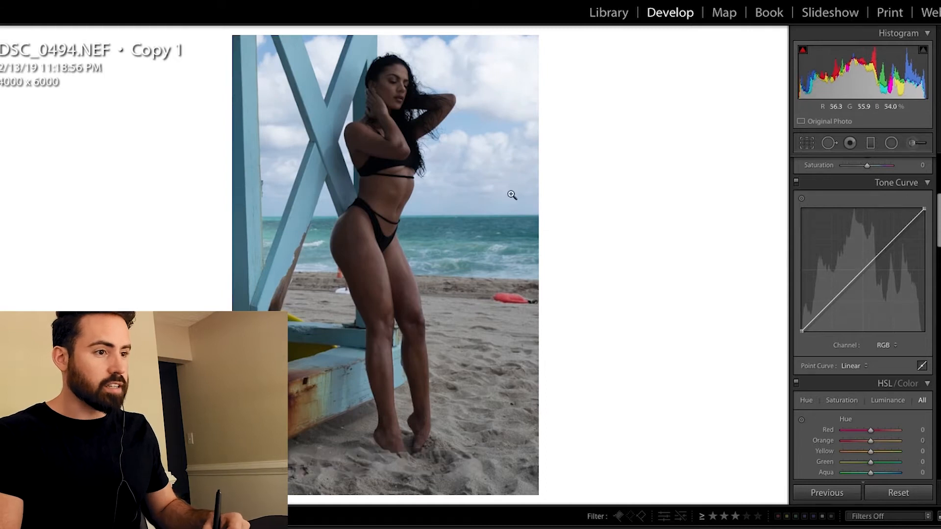
- Add two control points to the RGB tone curve, lifting the shadows and lowering the highlights
drag(836, 300, 831, 281)
drag(886, 224, 885, 238)
drag(830, 281, 832, 284)
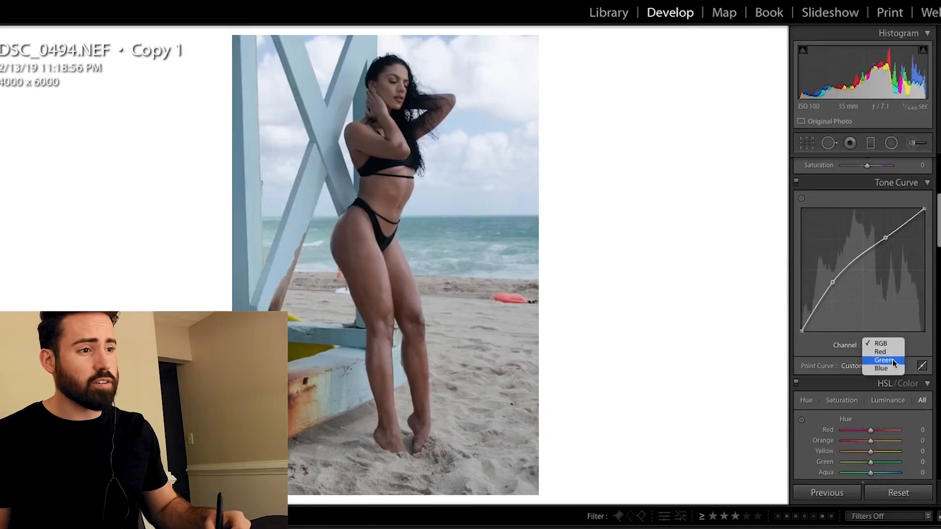
- Lower the green curve's white endpoint to about 87.5%, and lower the blue curve's white endpoint with its midtones at about 42%
click(893, 360)
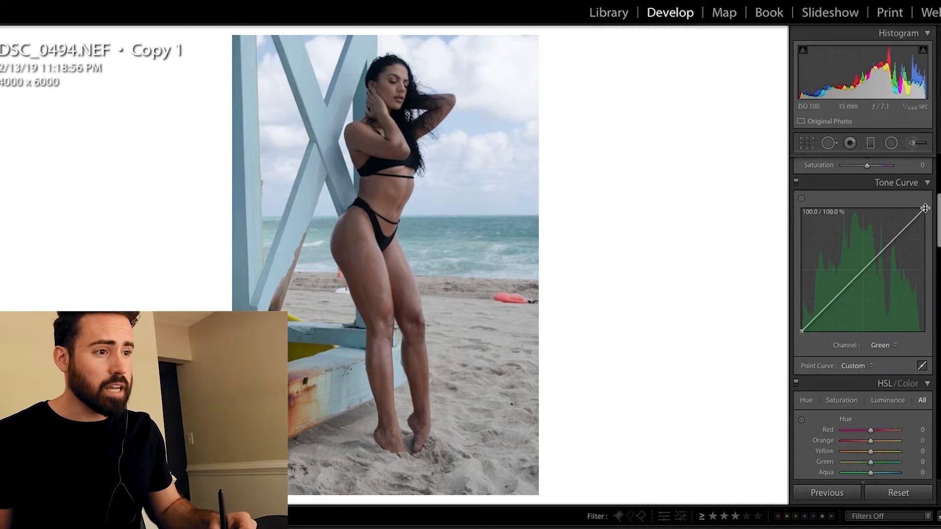
drag(924, 208, 933, 226)
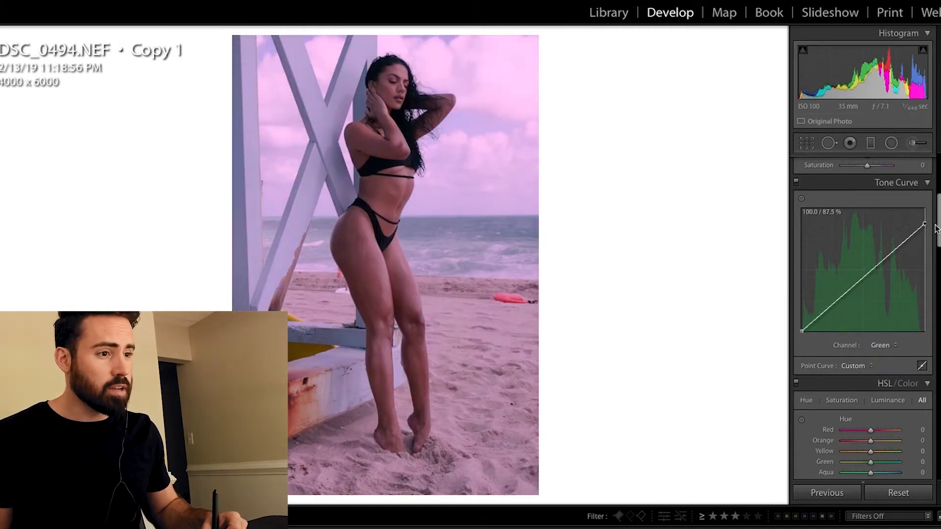
click(883, 346)
click(886, 354)
drag(929, 224, 933, 231)
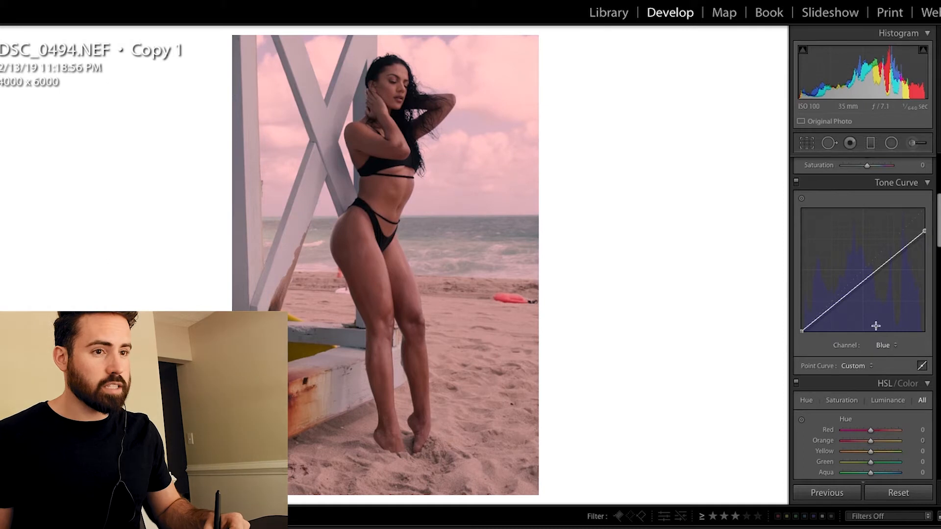
drag(869, 276, 871, 281)
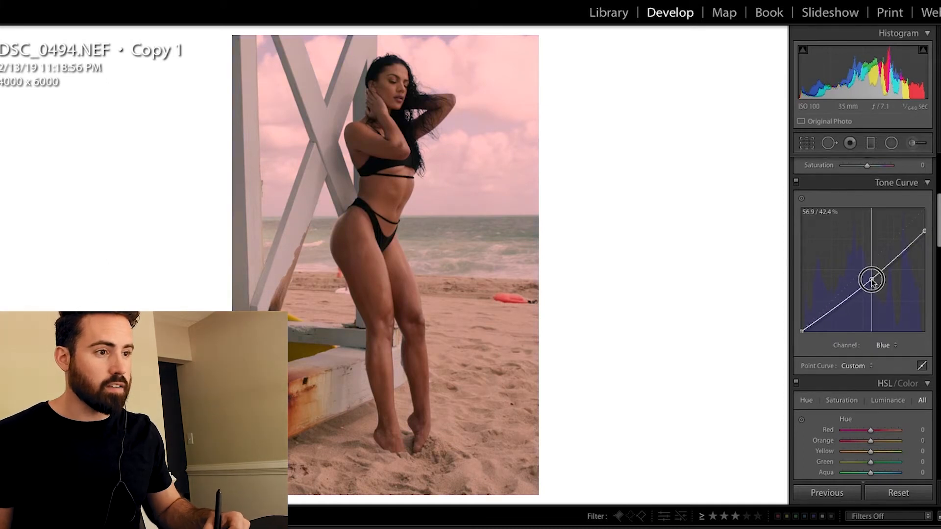
- Raise the red curve's black endpoint slightly, and lower the RGB curve's shadow point to about 34%
click(888, 345)
click(887, 323)
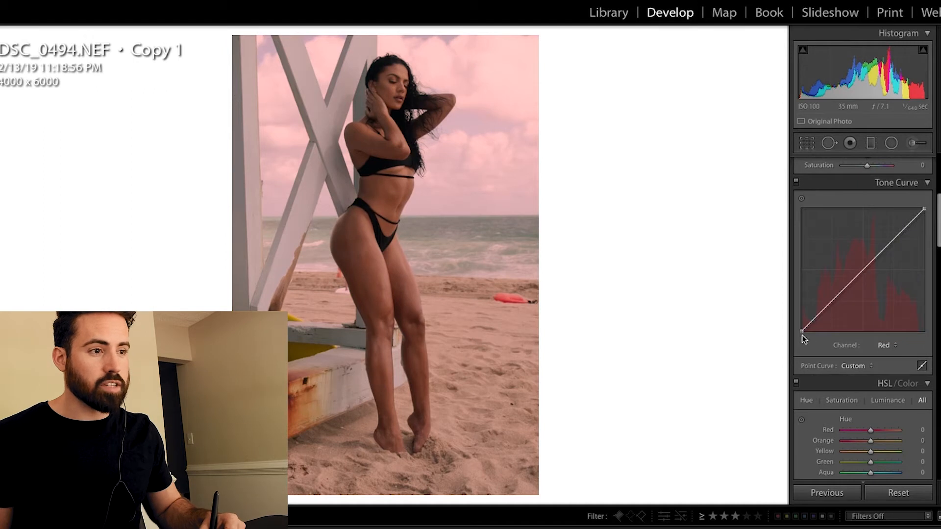
drag(803, 331, 799, 323)
key(ctrl+z)
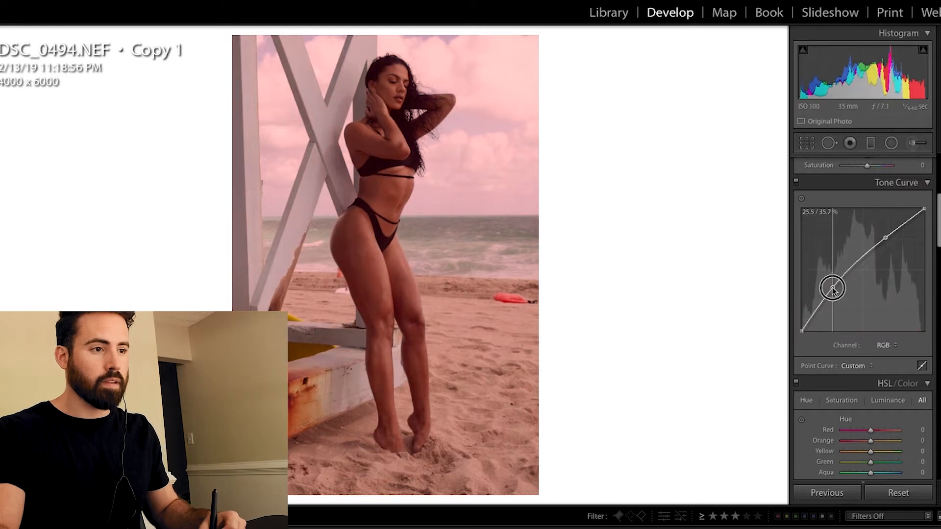
drag(832, 288, 833, 289)
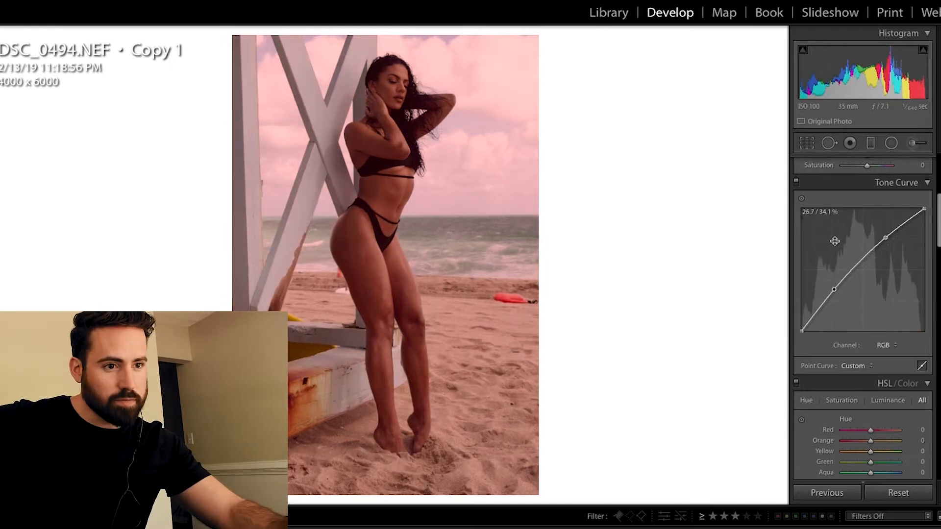
- Compare the edited beach photo repeatedly with its original version
key(backslash)
key(backslash)
key(backslash)
key(backslash)
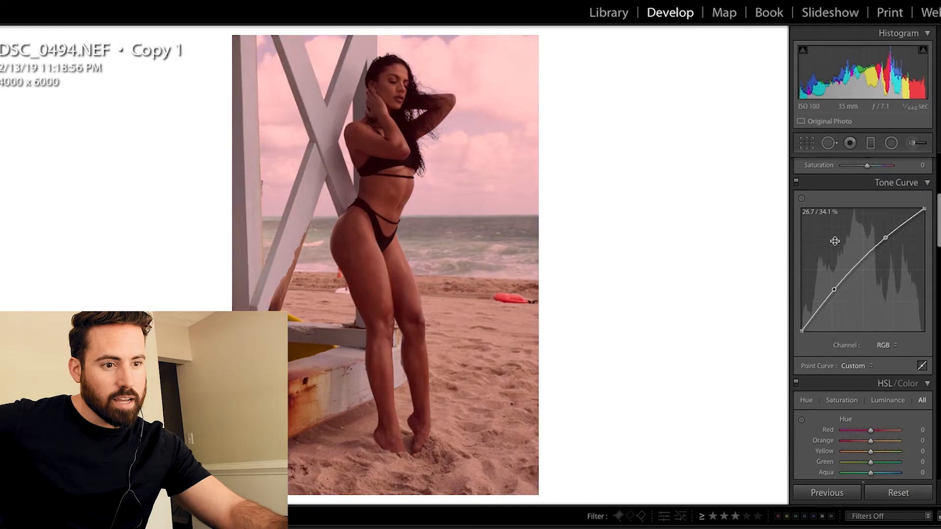
key(backslash)
key(backslash)
key(backslash)
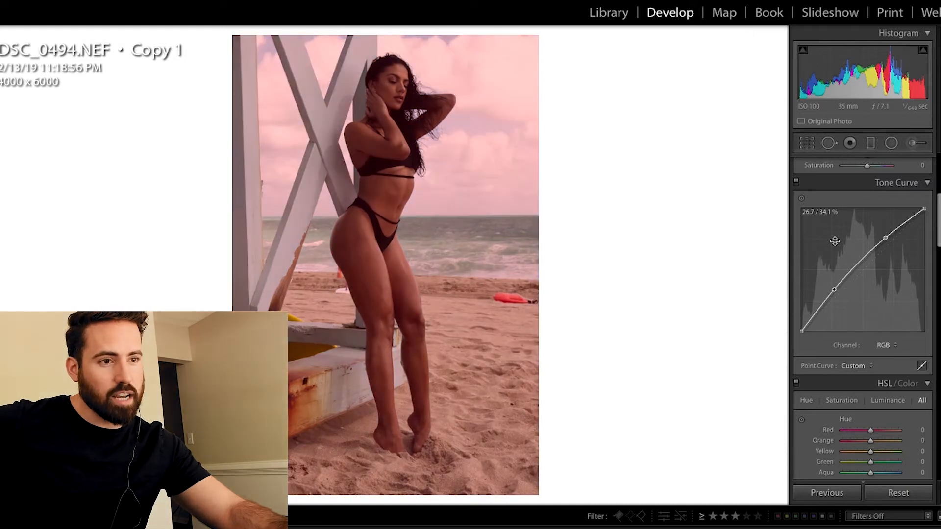
key(backslash)
key(backslash)
key(backslash)
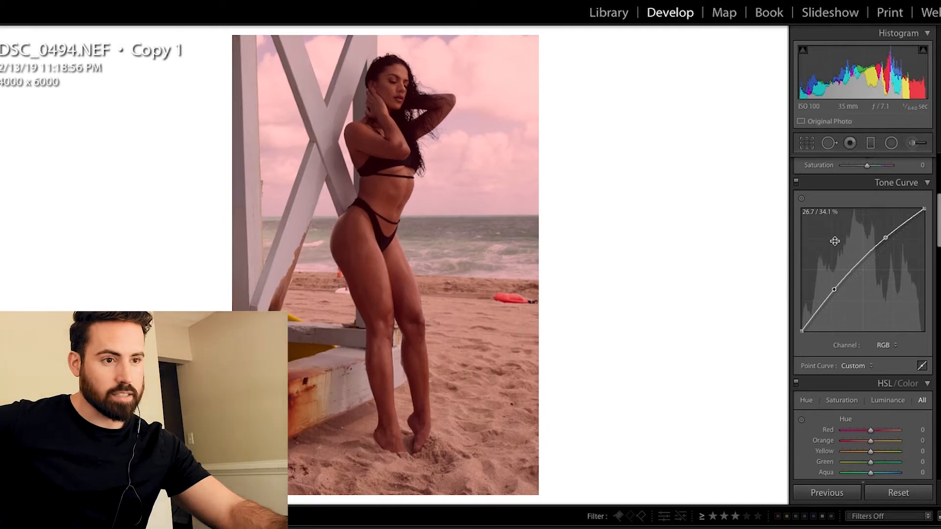
key(backslash)
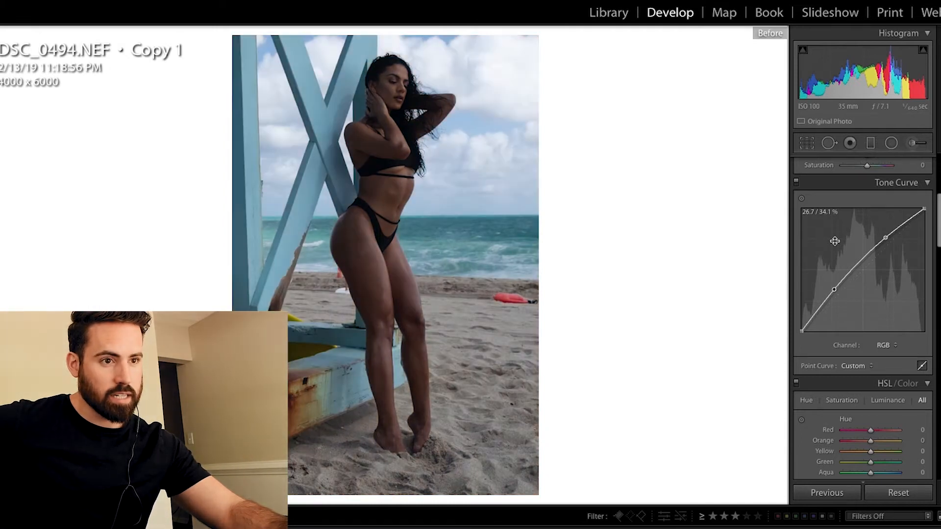
key(backslash)
key(backslash)
key(backslash)
key(backslash)
key(backslash)
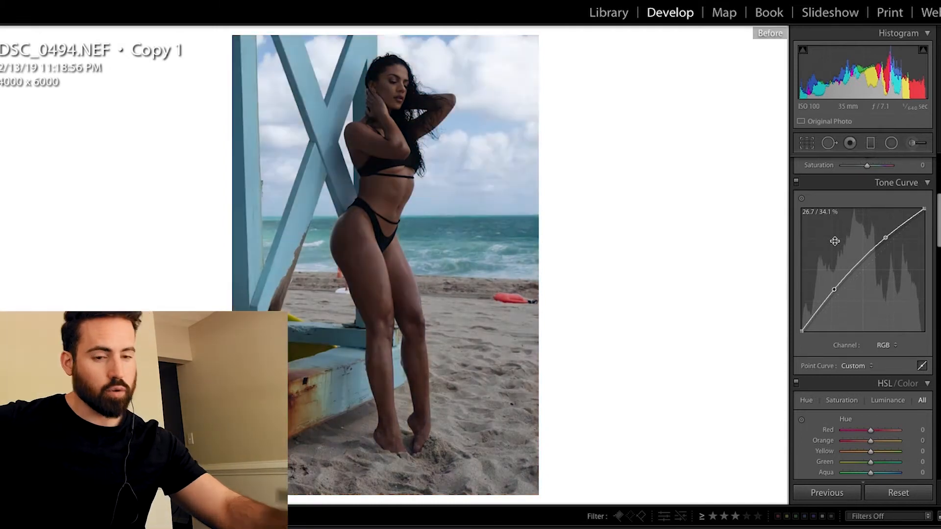
- On the next photo, DSC_0133.NEF, shape the RGB curve into a gentle S with shadows at about 24% and raised highlights
key(Right)
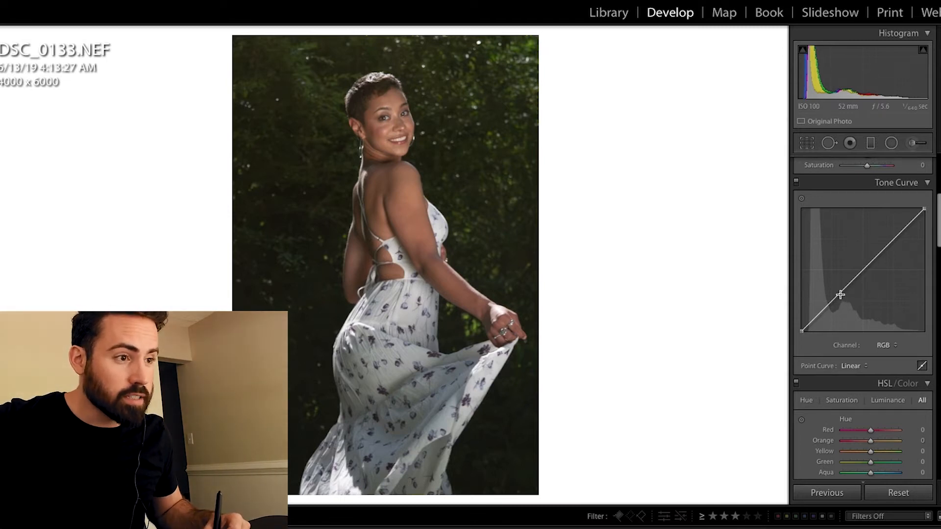
drag(839, 294, 835, 302)
drag(889, 249, 884, 243)
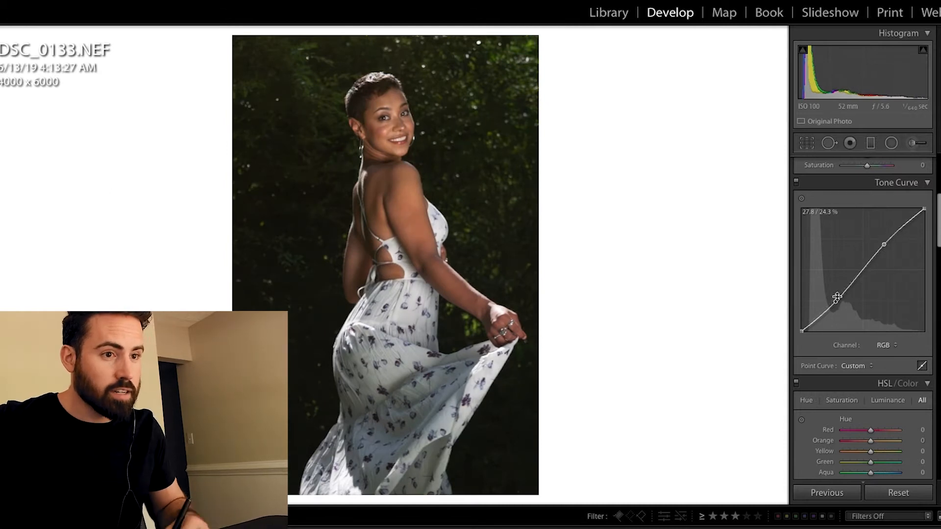
- Raise the black endpoint of the red curve, and that of the blue curve by a smaller amount
click(885, 345)
click(891, 354)
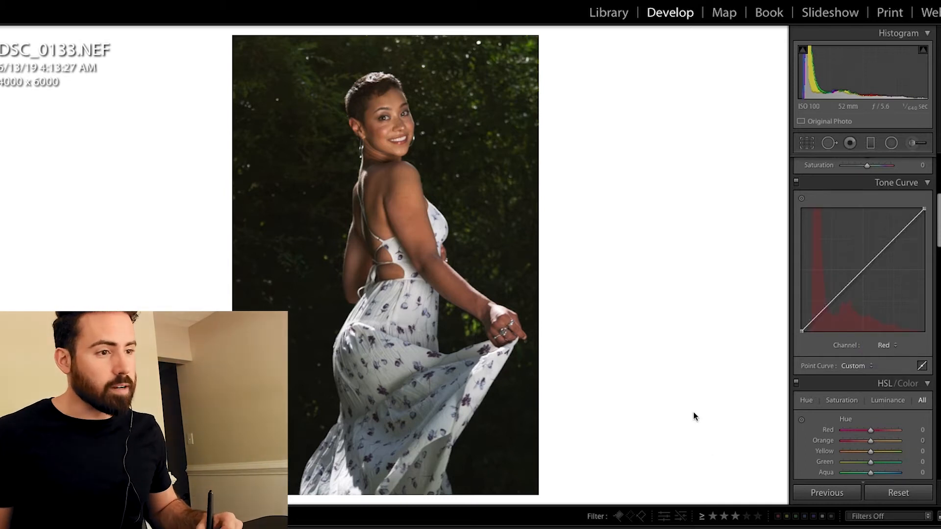
drag(803, 331, 796, 322)
click(883, 348)
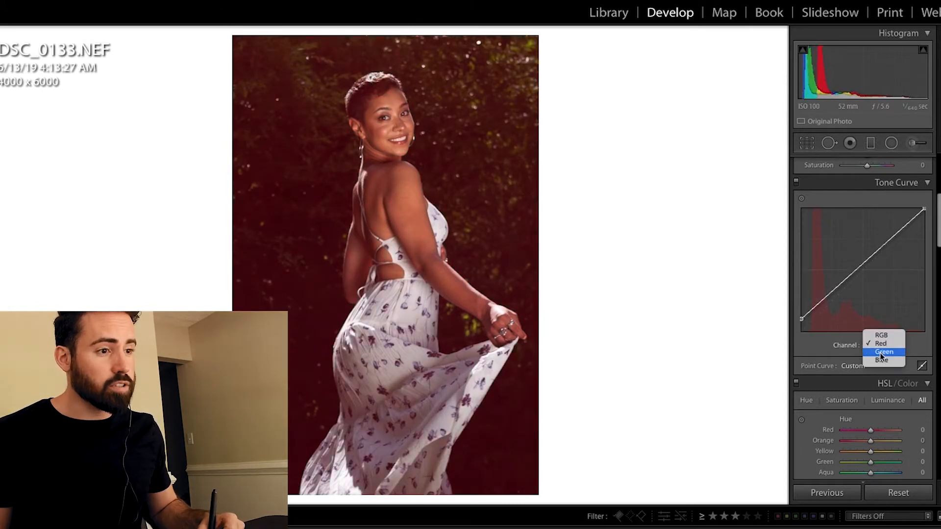
click(882, 365)
drag(803, 331, 795, 324)
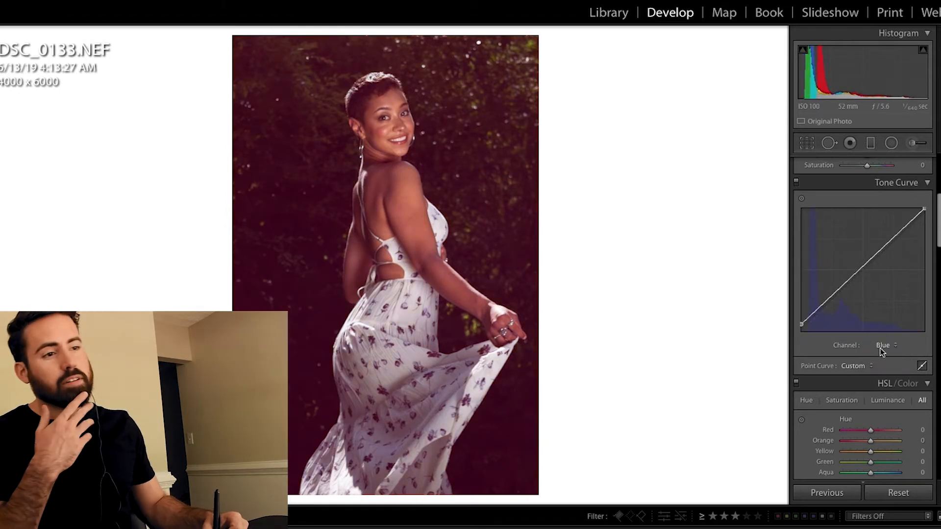
- Pull the green curve's white endpoint inward along the maximum output level and anchor a point in its upper midtones
click(882, 346)
click(883, 337)
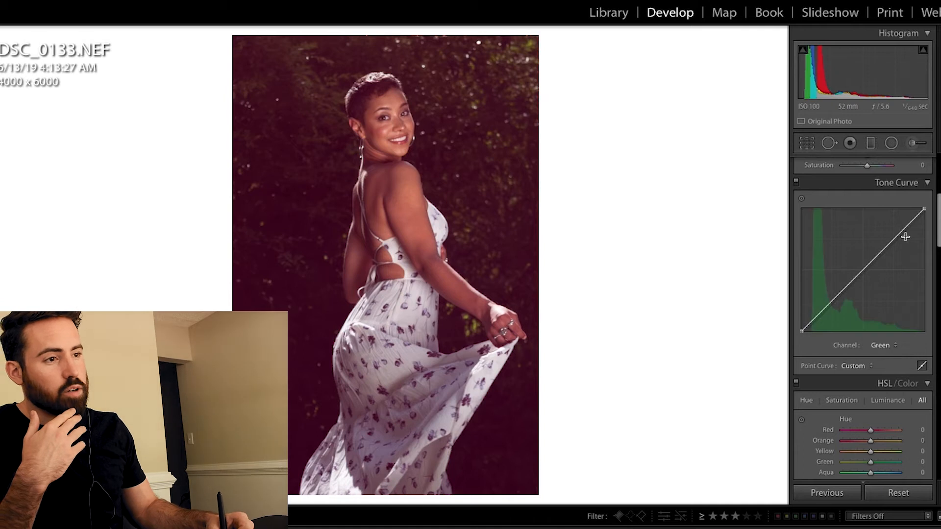
drag(922, 209, 910, 202)
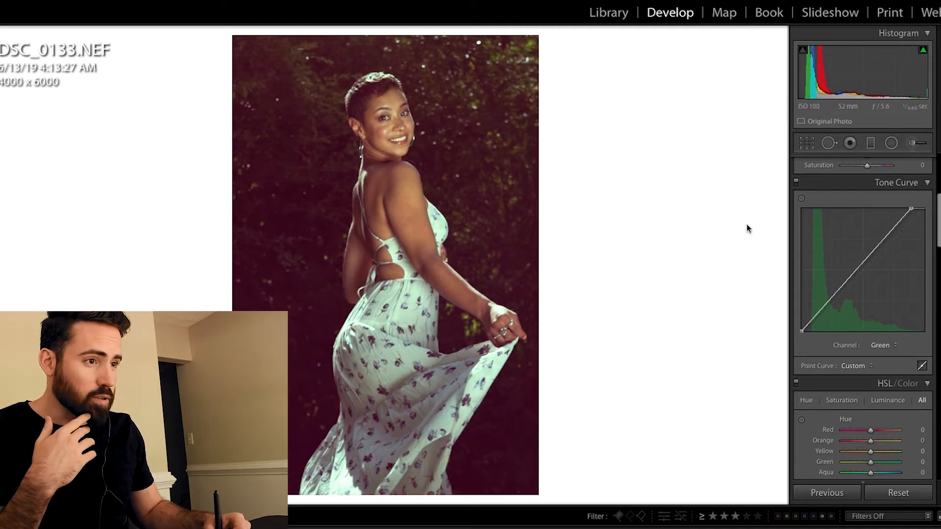
drag(880, 245, 880, 246)
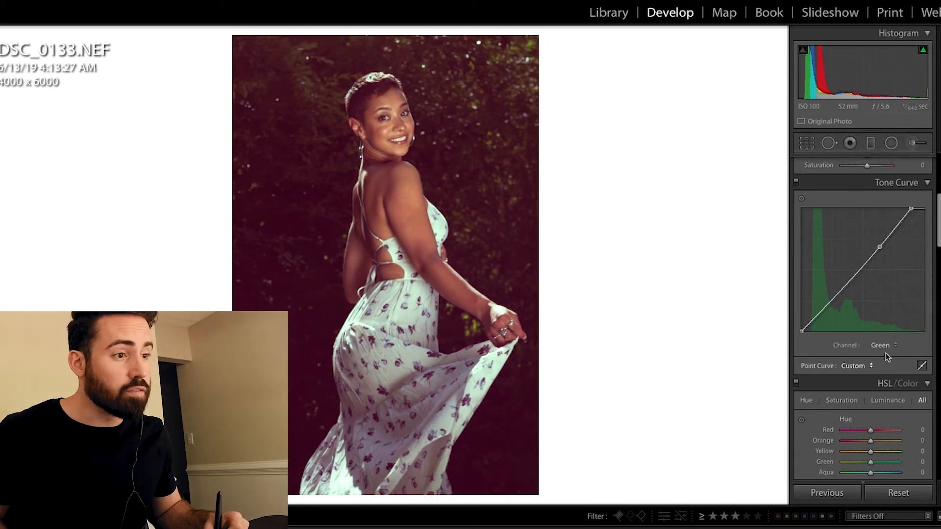
- Switch the tone curve to the RGB channel and try a small lift of its black endpoint
click(885, 346)
click(882, 327)
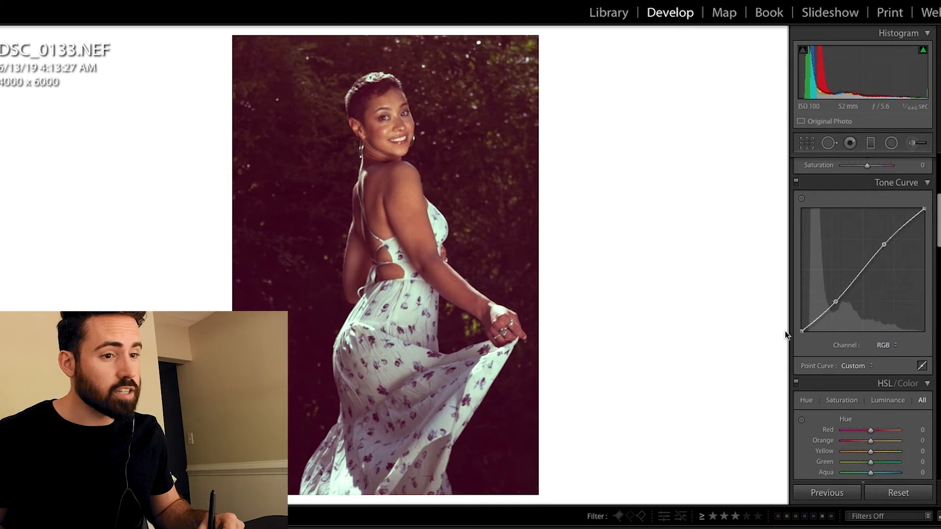
mouse_move(802, 330)
mouse_down()
mouse_move(796, 319)
mouse_move(796, 328)
mouse_up()
key(ctrl+z)
- Try an extreme lift of the RGB curve's black endpoint and compare it with the original photo
drag(794, 330, 796, 255)
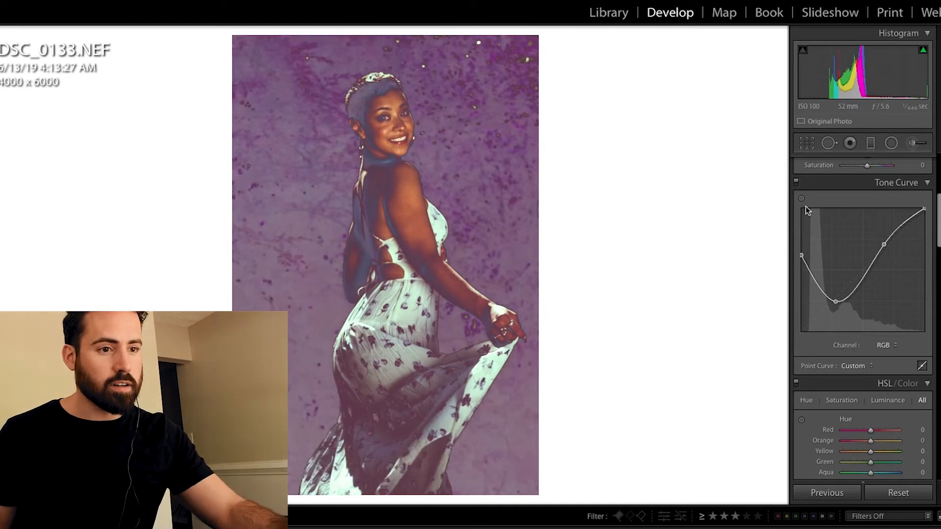
key(backslash)
key(backslash)
key(backslash)
key(backslash)
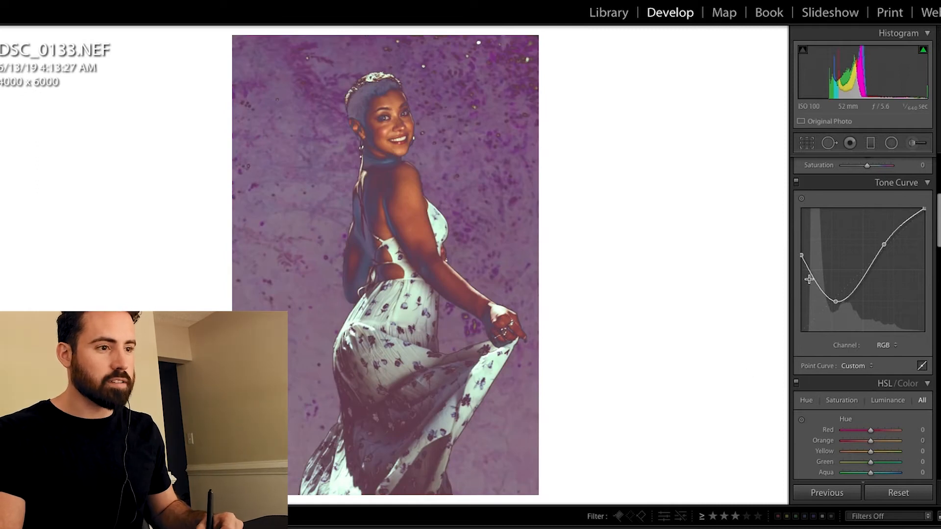
key(ctrl+z)
- Raise the RGB curve's black endpoint very slightly and compare the edit with the original photo
drag(804, 329, 801, 327)
key(ctrl+z)
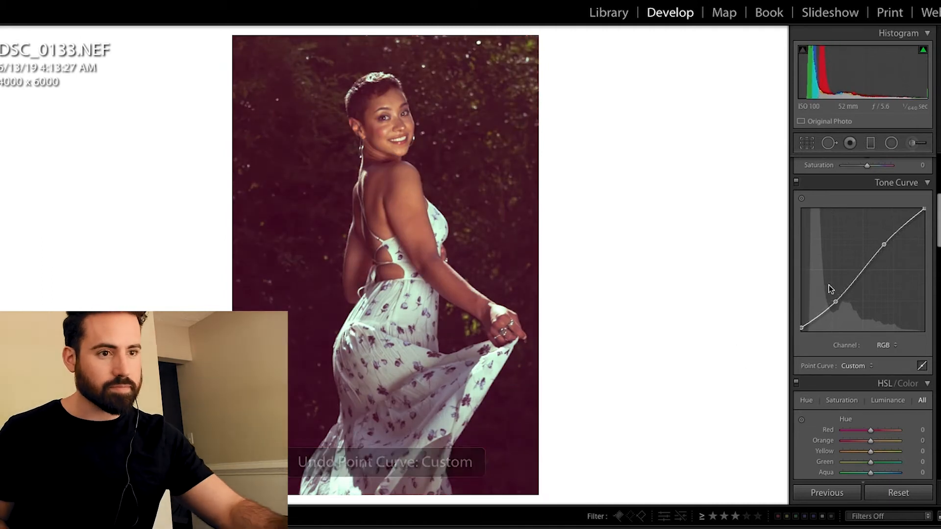
key(backslash)
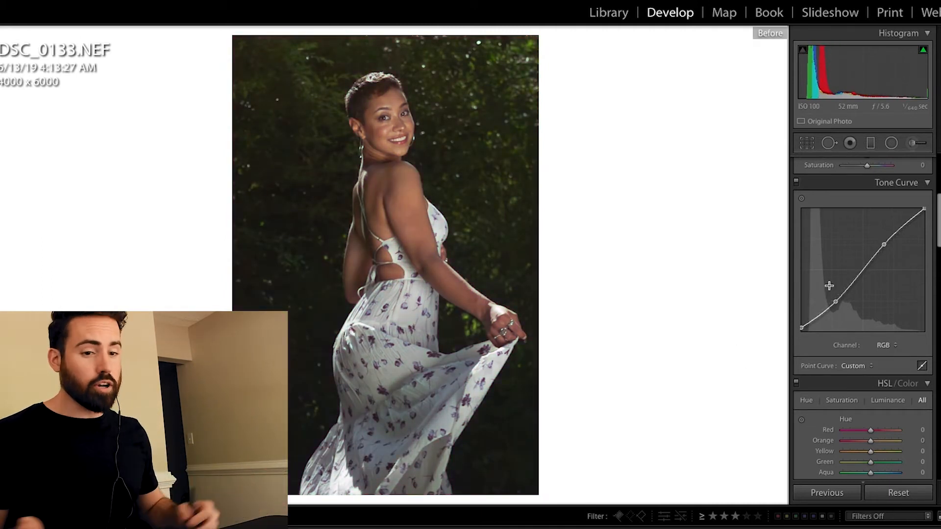
key(backslash)
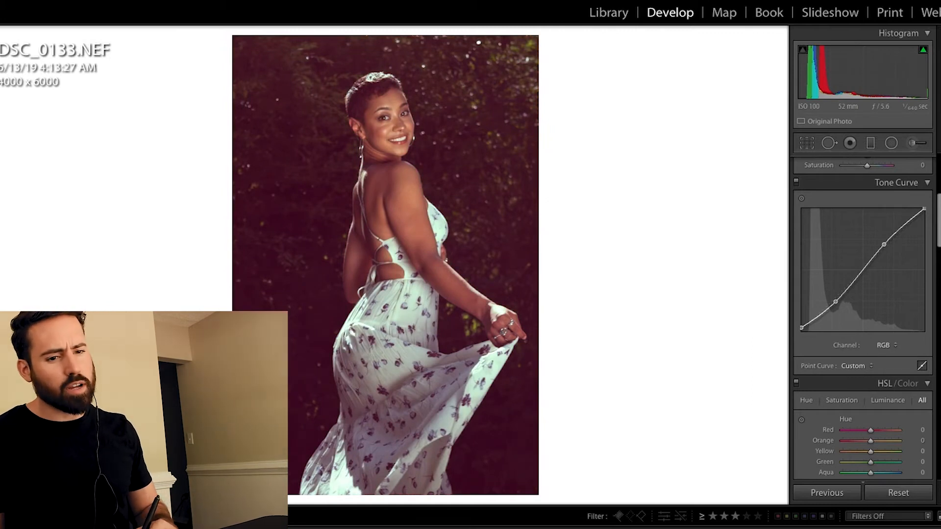
- On the next photo, DSC_0202.NEF Copy 1, brighten the image by pulling the RGB curve's white endpoint inward and raising its lower midtones
key(Right)
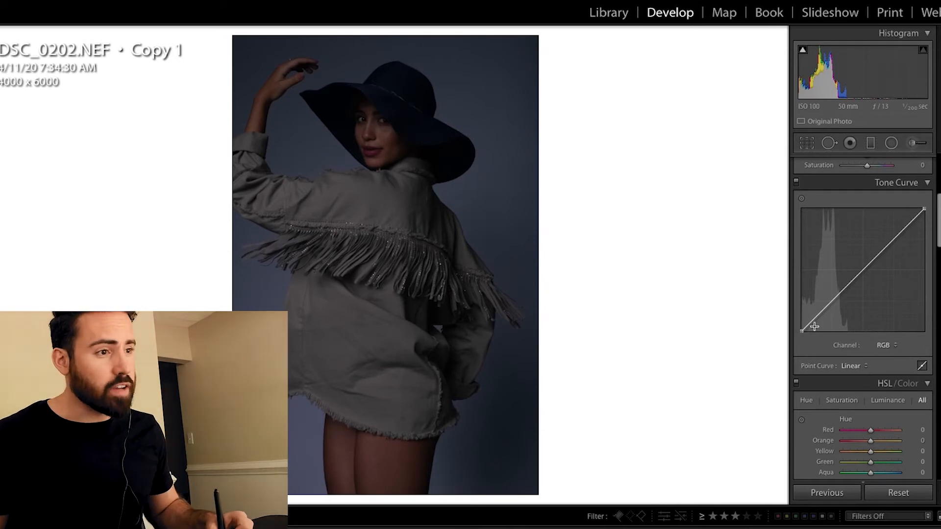
drag(924, 210, 877, 198)
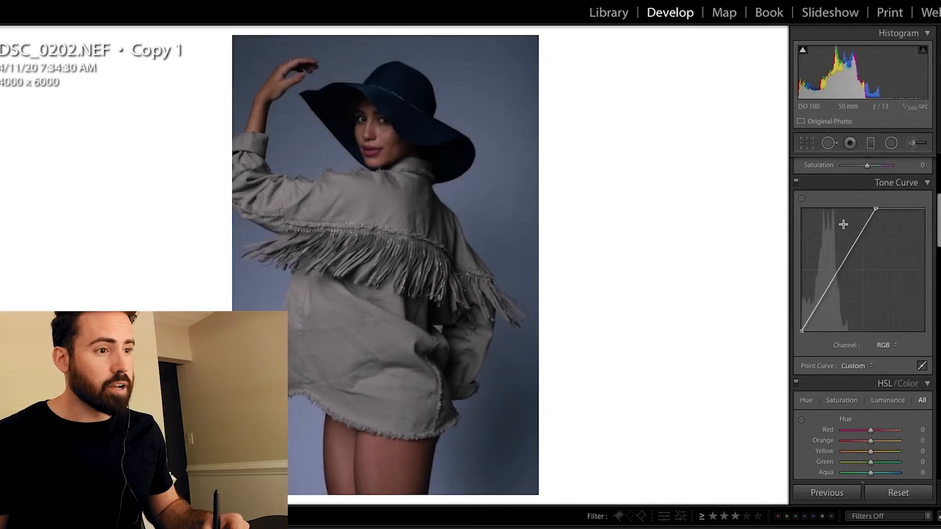
drag(839, 265, 824, 254)
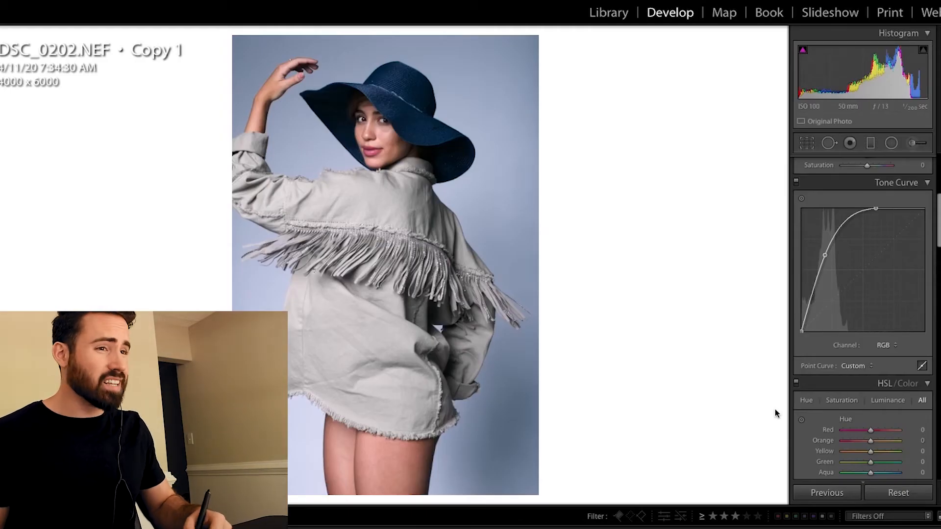
- Warm the highlights by lowering the white endpoint of the Blue channel's tone curve to about 90% output
click(877, 346)
click(885, 364)
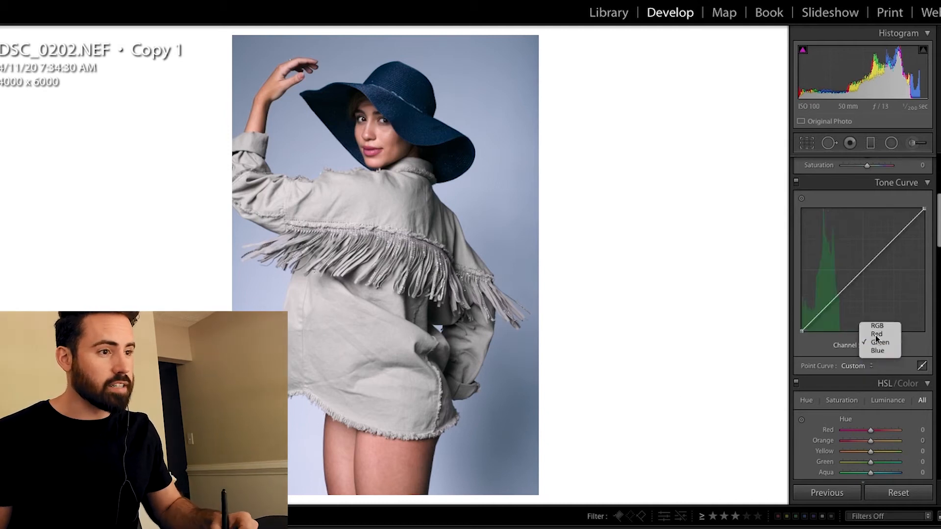
click(878, 351)
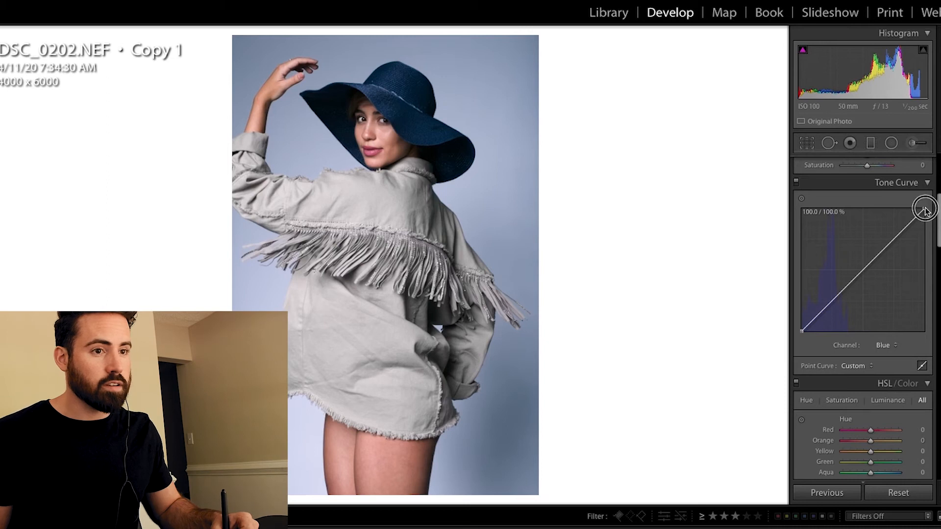
drag(925, 210, 932, 220)
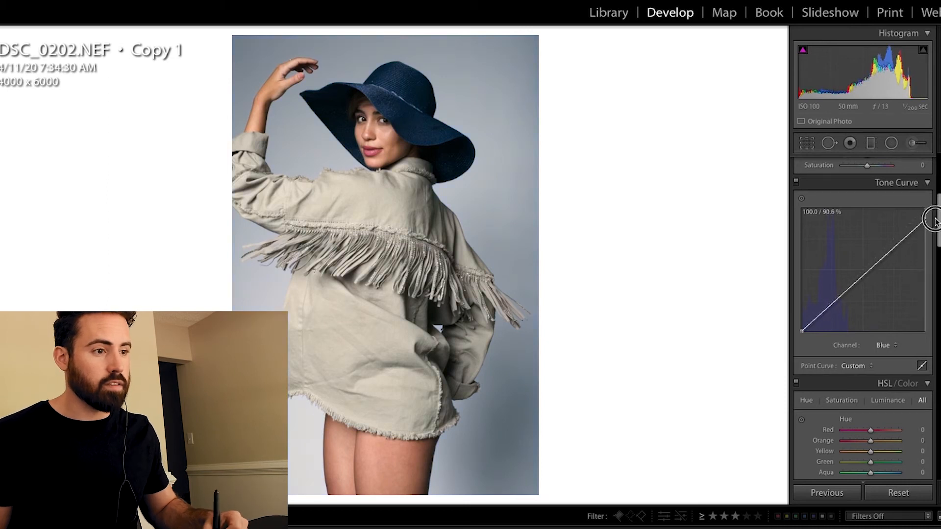
- Add a midpoint to the Green channel's tone curve and lower it slightly, to about 50.2 / 48.2 %
click(884, 345)
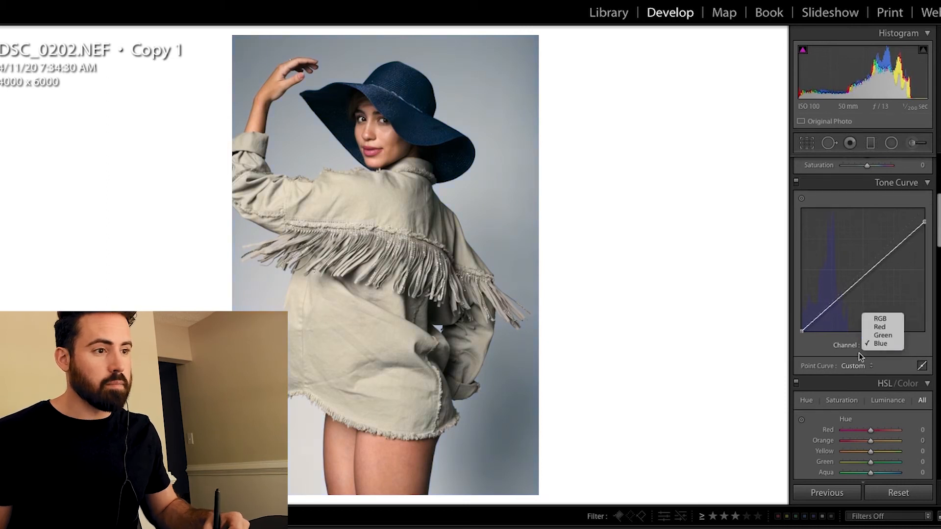
click(884, 336)
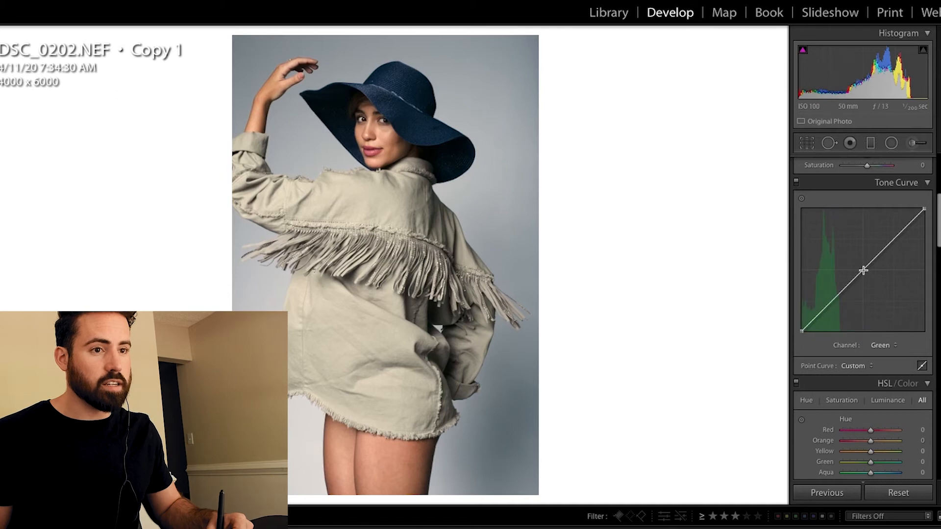
drag(863, 271, 864, 274)
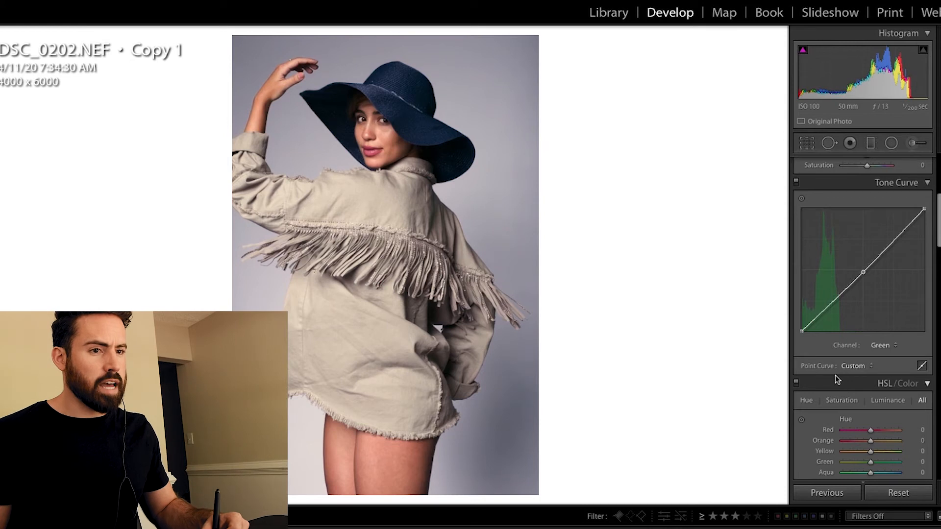
- On the Red channel's tone curve, shift the black endpoint slightly inward and add a slightly lowered midpoint
click(877, 346)
click(878, 336)
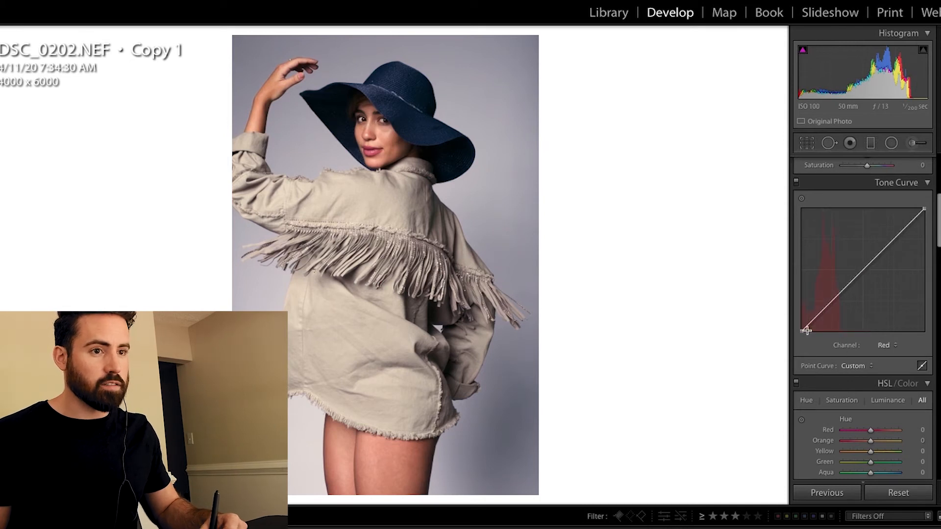
drag(802, 331, 807, 335)
key(ctrl+z)
drag(861, 276, 860, 276)
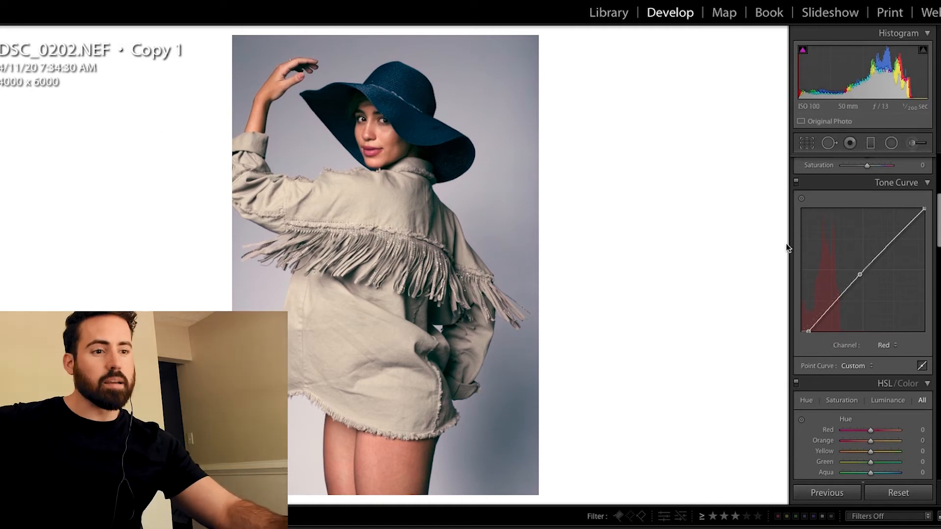
- Compare the graded portrait repeatedly with its unedited original
key(backslash)
key(backslash)
key(backslash)
key(backslash)
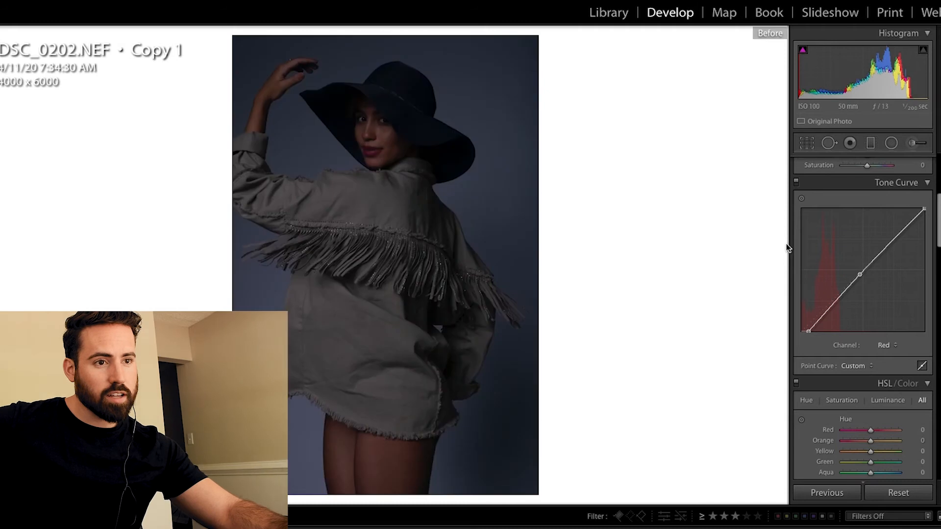
key(backslash)
key(backslash)
key(backslash)
key(backslash)
key(backslash)
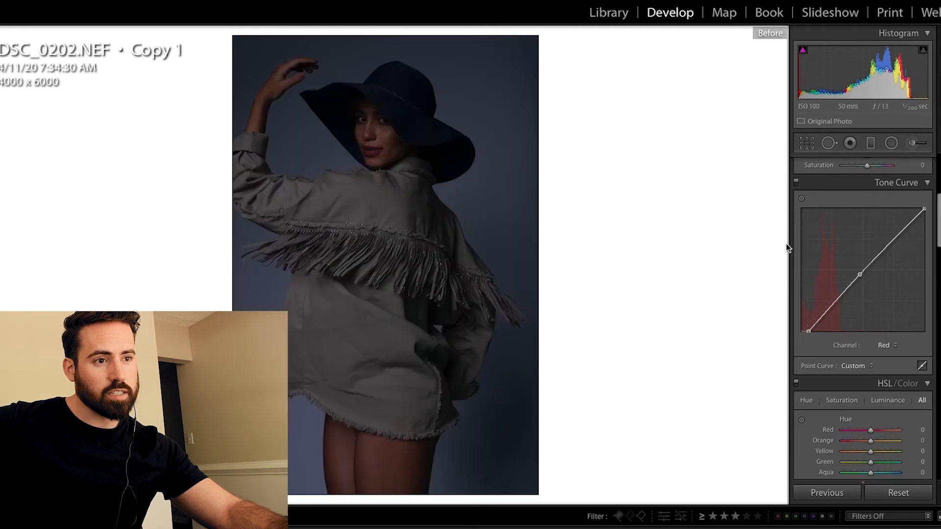
key(backslash)
key(backslash)
key(backslash)
key(backslash)
key(backslash)
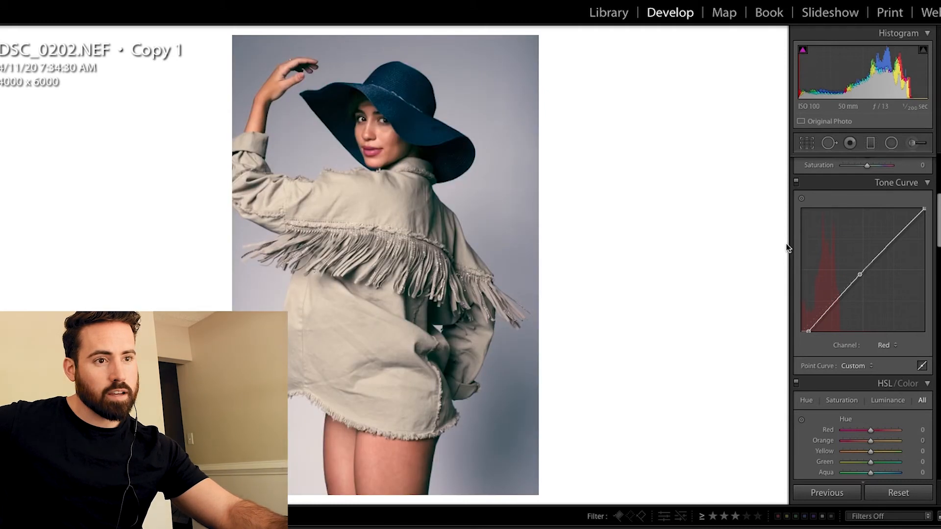
key(backslash)
key(backslash)
key(backslash)
key(backslash)
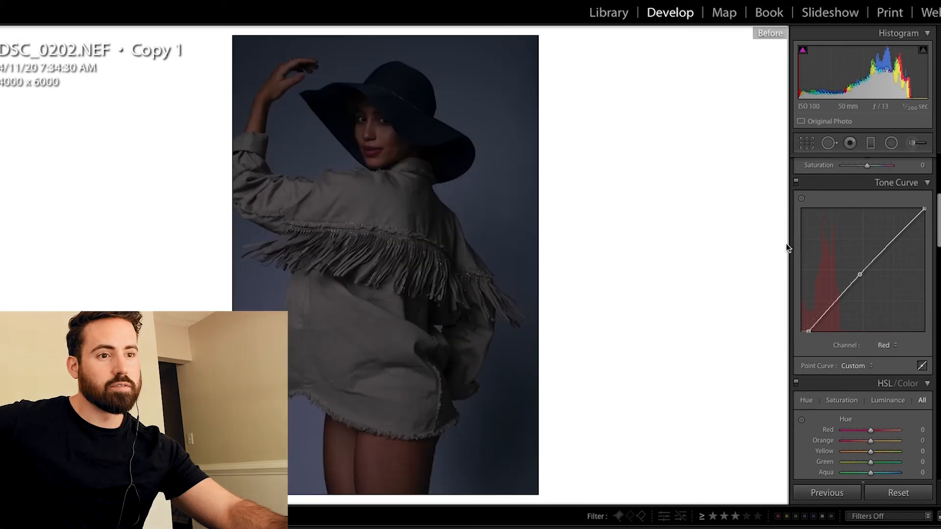
- Try a faded look on the RGB curve by lifting its black endpoint and adding a shadow point at about 8.6 / 28.6 %
click(885, 345)
click(883, 332)
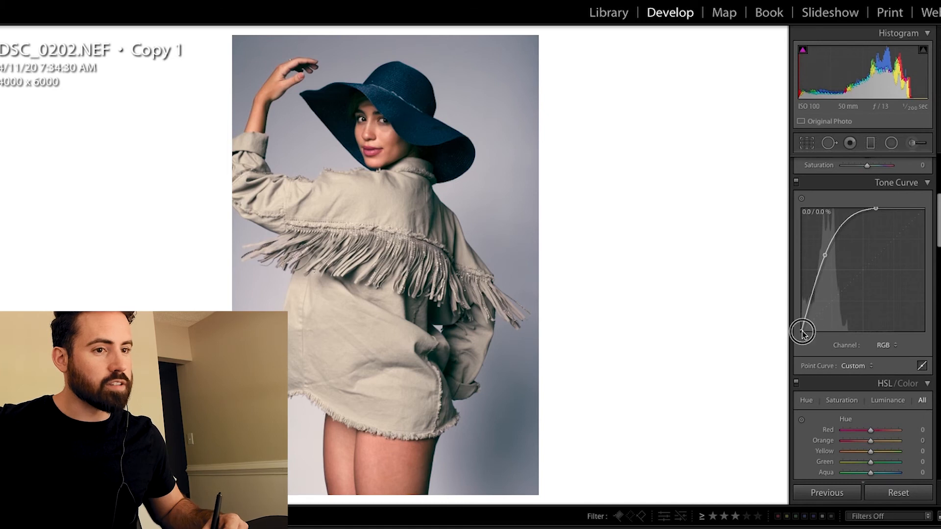
drag(802, 332, 812, 298)
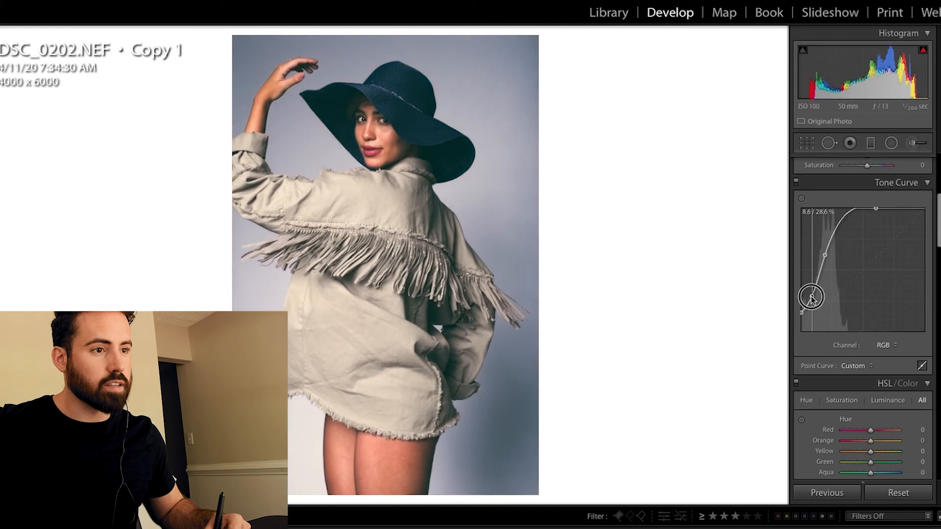
- Try pulling the Green curve's white endpoint far inward for an extreme color shift, and undo it
click(885, 345)
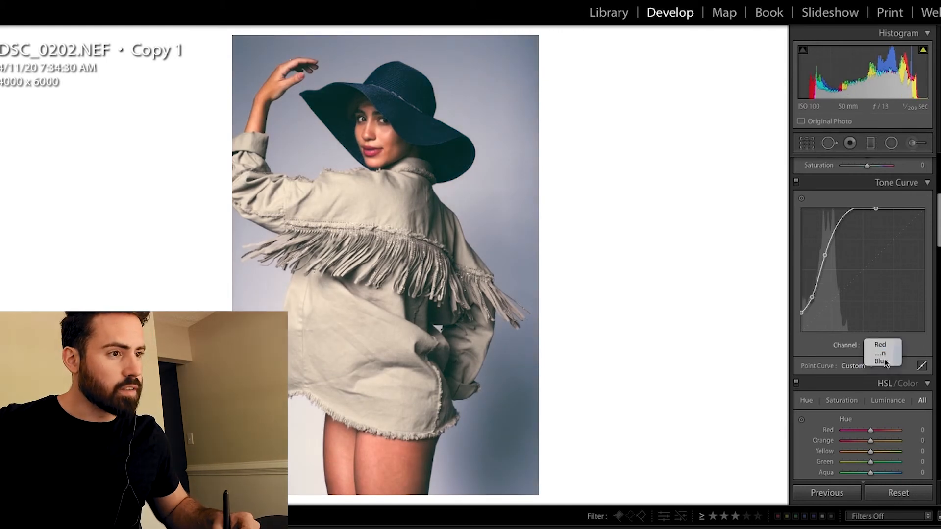
click(882, 366)
drag(923, 207, 873, 179)
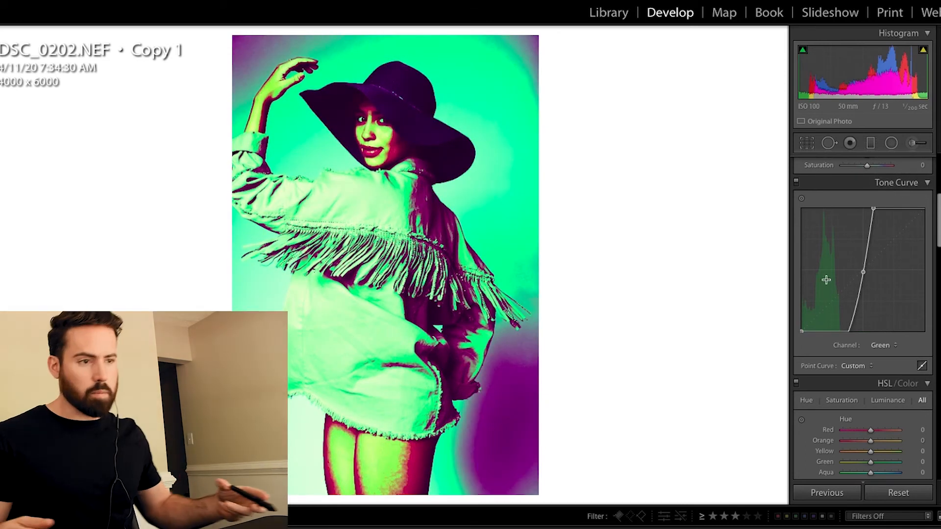
key(ctrl+z)
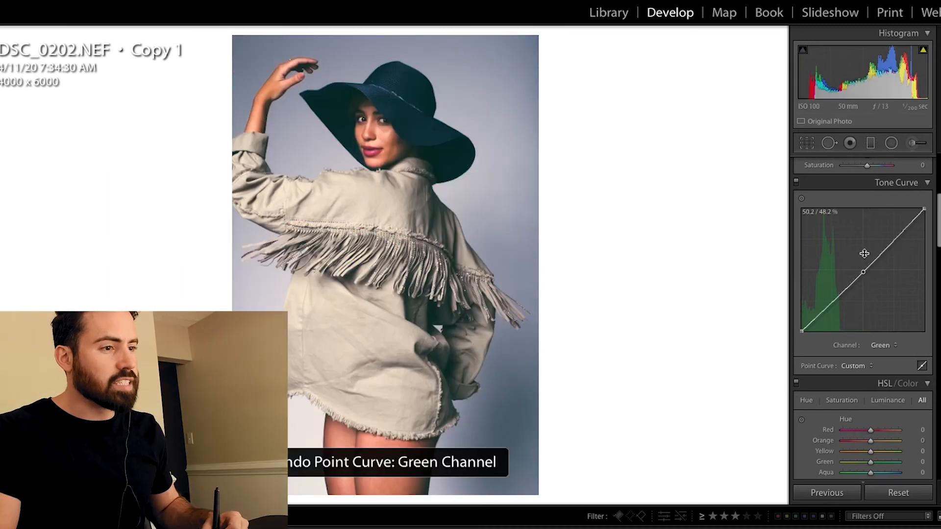
- Return to the RGB channel's curve and undo the lift of its blacks and shadows
click(882, 345)
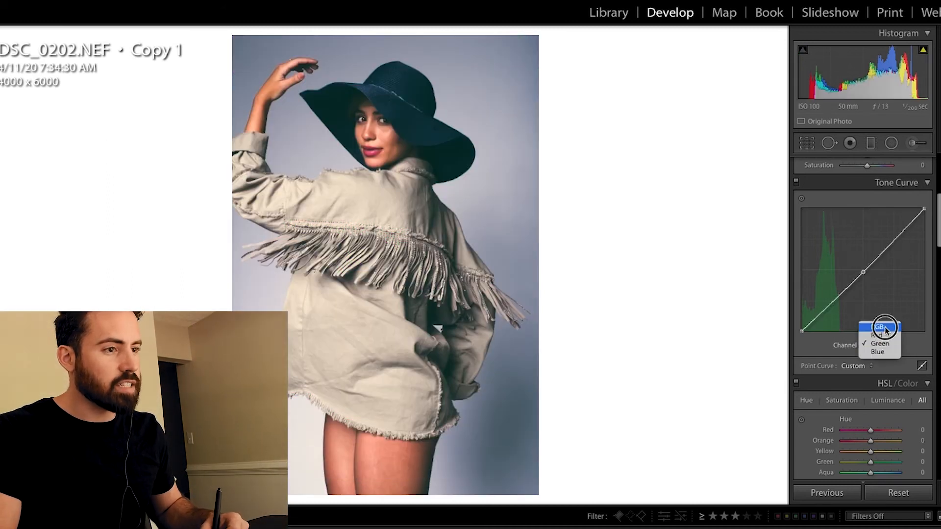
click(880, 327)
key(ctrl+z)
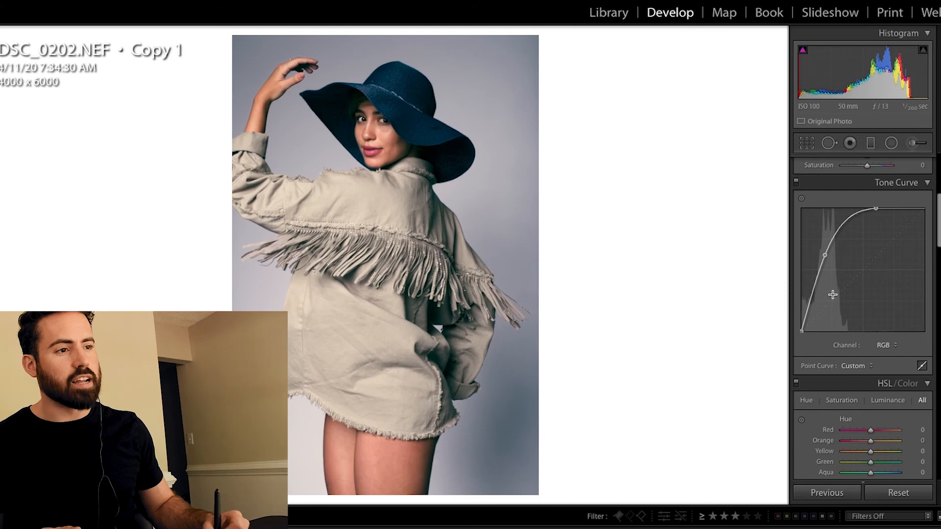